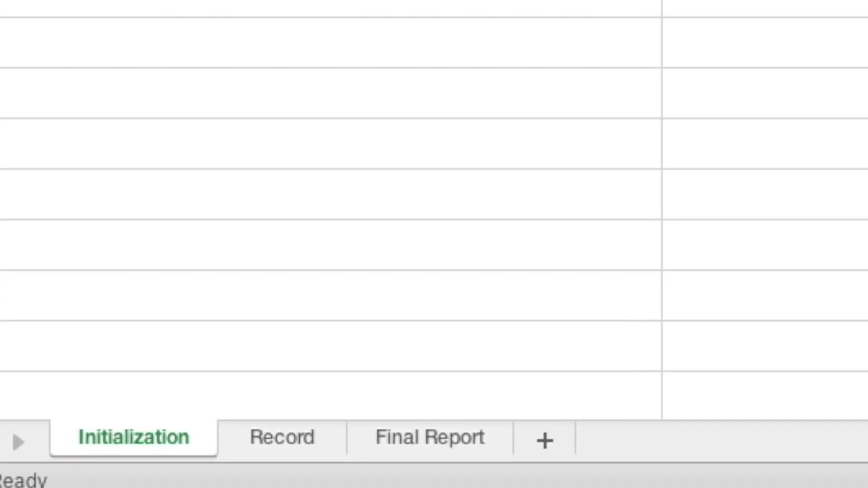
Open the Record sheet and inspect the first day's feed type and the Date column heading
left_click(273, 446)
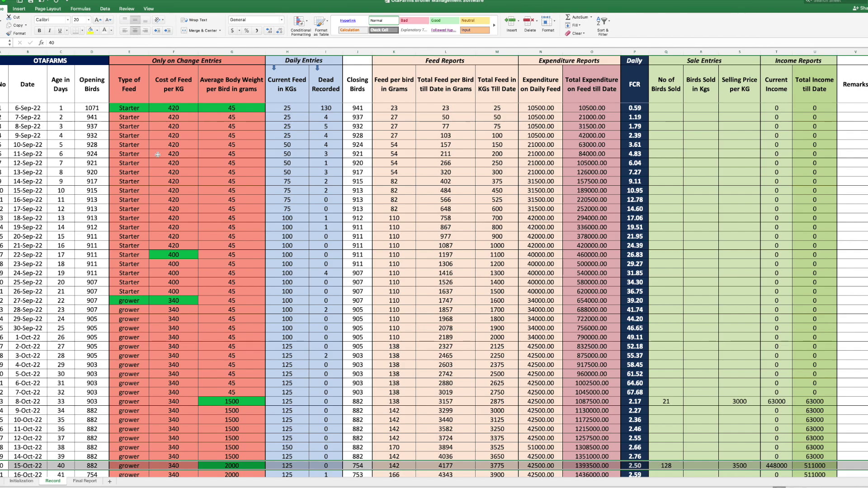
left_click(147, 108)
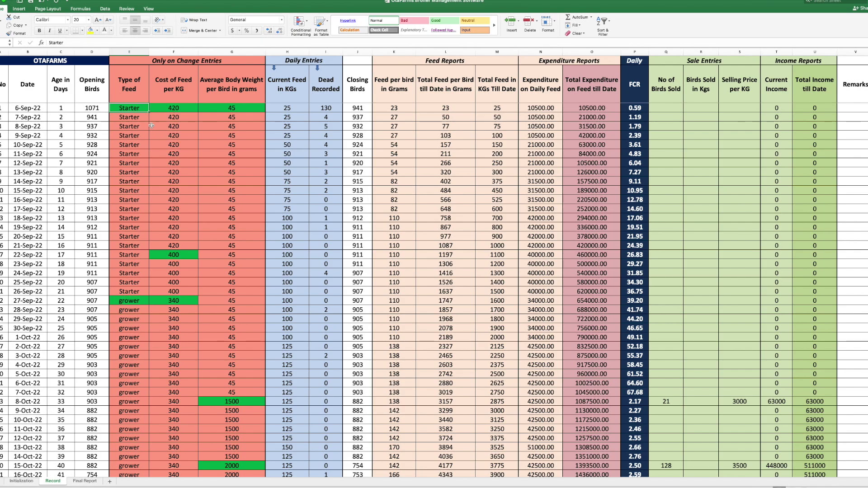
left_click(27, 86)
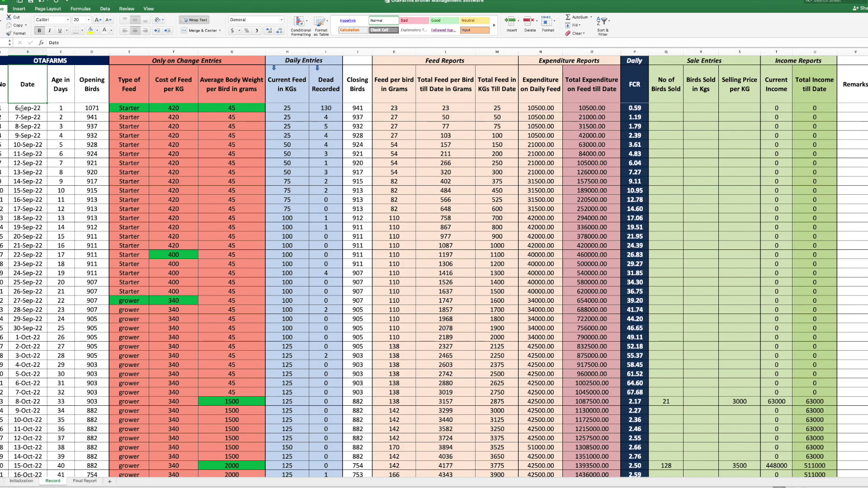
Compare the chicks' date of arrival on the Initialization sheet with the first date on the Record sheet
left_click(21, 481)
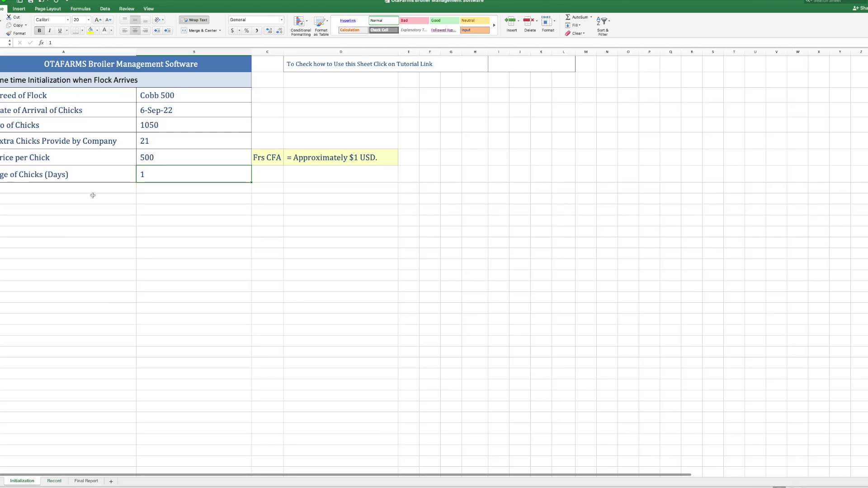
left_click(181, 110)
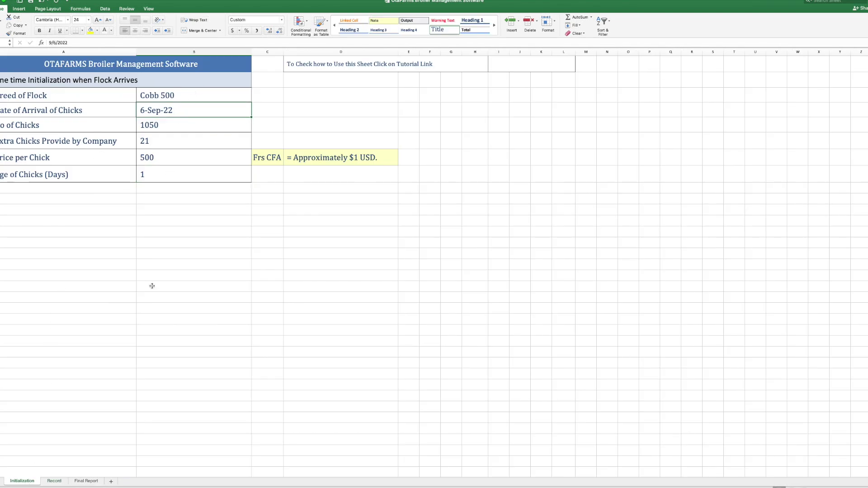
left_click(55, 482)
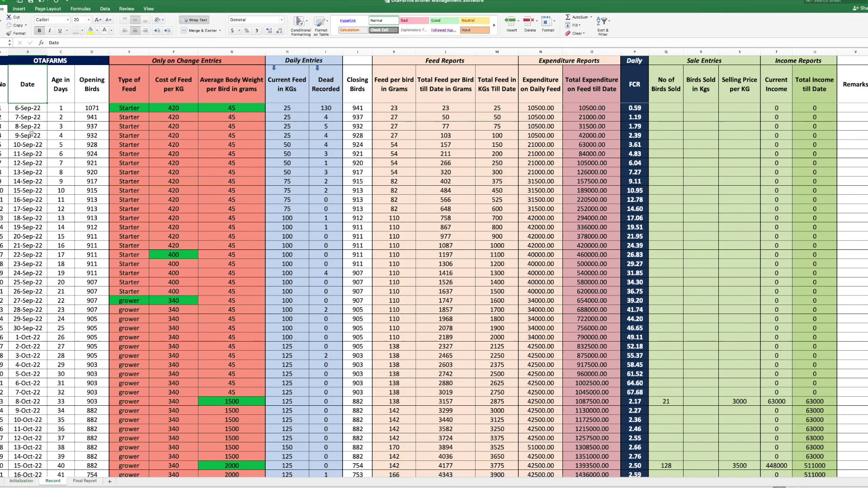
left_click(28, 108)
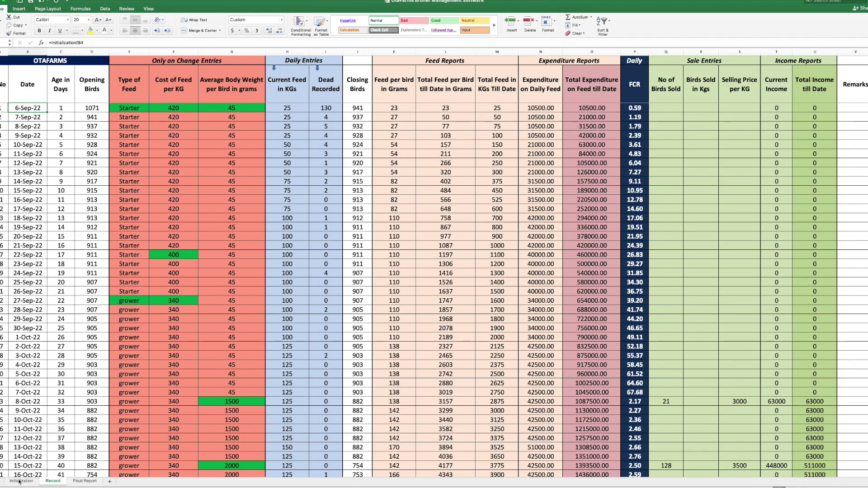
left_click(19, 482)
Look through the Record sheet's daily rows down to the Total row and return to the first day
scroll(20, 387, "down", 1)
scroll(22, 317, "up", 1)
scroll(55, 161, "down", 20)
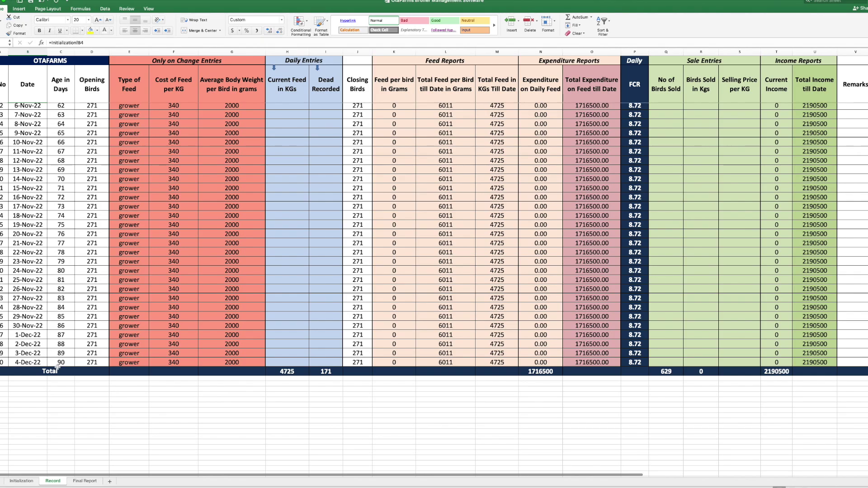
scroll(56, 364, "up", 12)
scroll(58, 364, "up", 9)
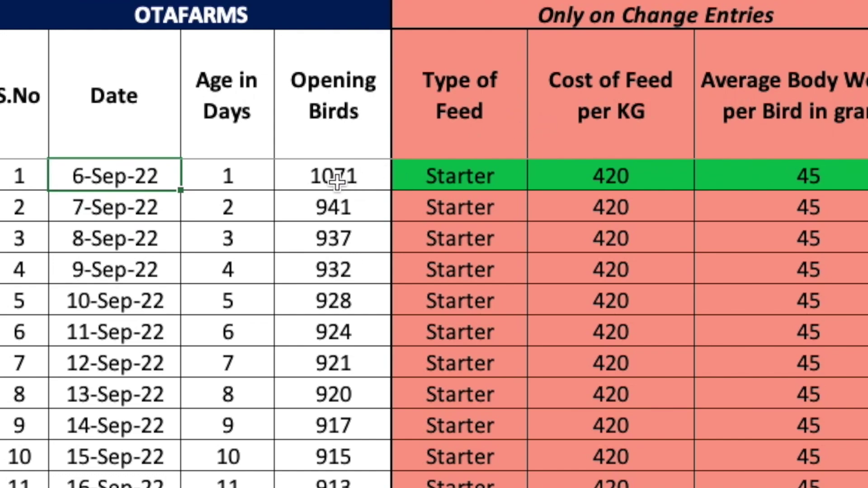
Inspect the first day's opening birds and feed cost per KG, and review the daily Dead Recorded entries
left_click(335, 176)
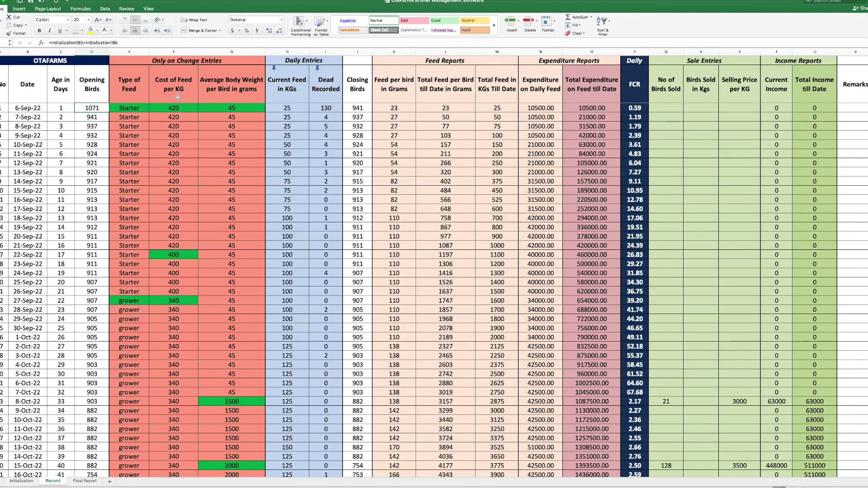
left_click(173, 110)
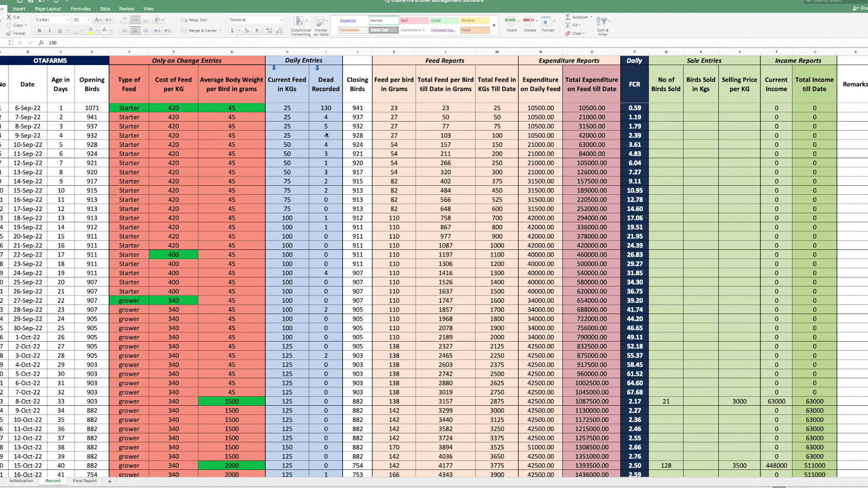
scroll(326, 136, "down", 3)
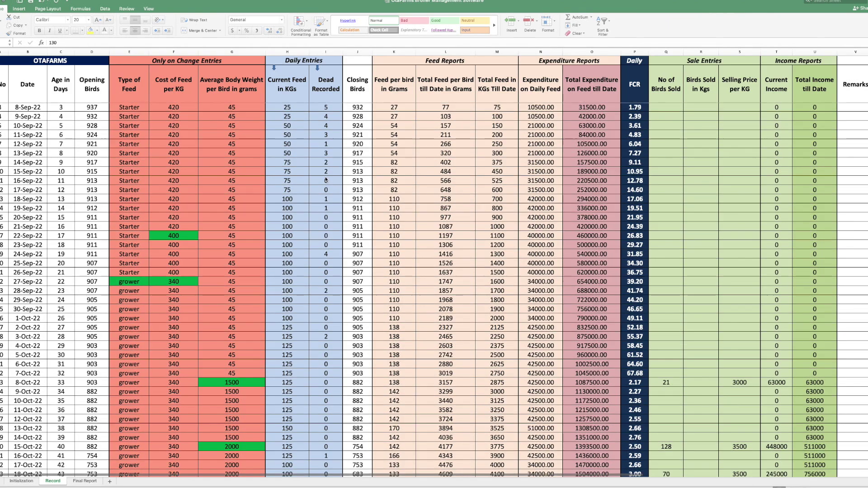
scroll(329, 206, "up", 1)
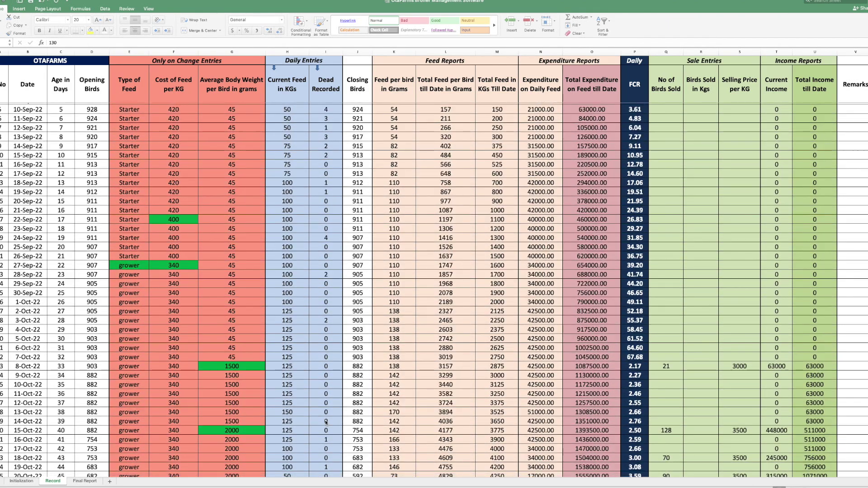
scroll(325, 422, "up", 3)
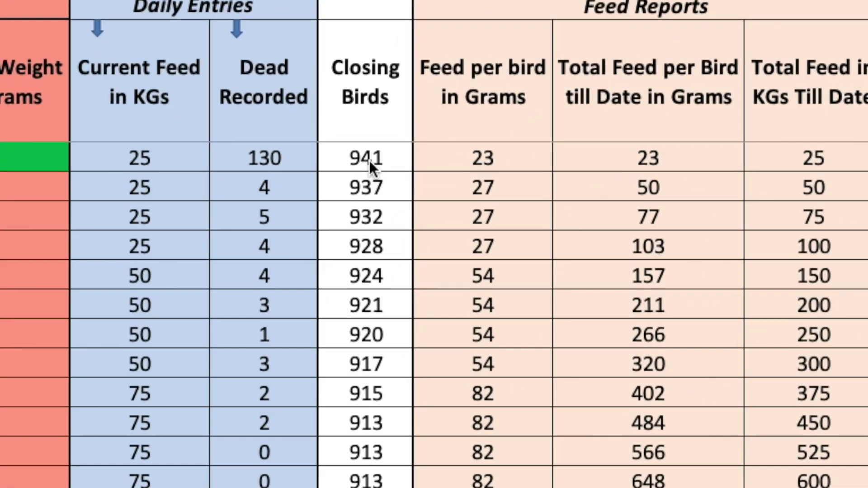
Check the first day's closing birds and examine the feed per bird in grams over the first days
left_click(370, 160)
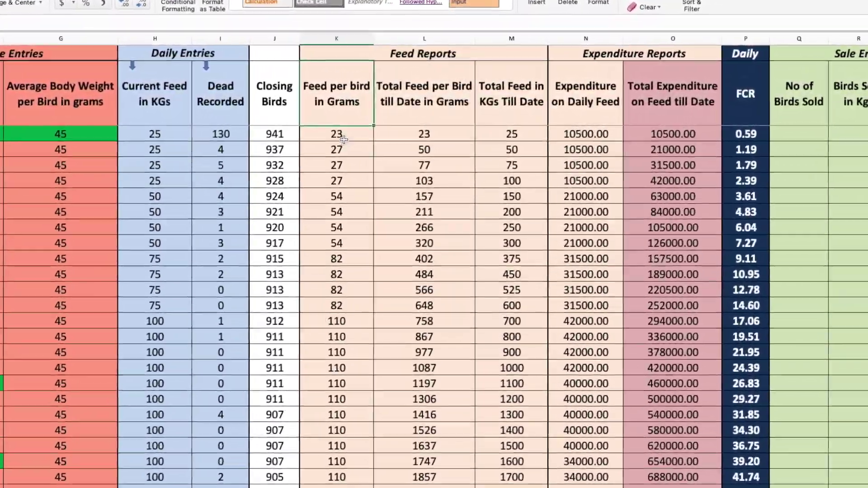
left_click(343, 139)
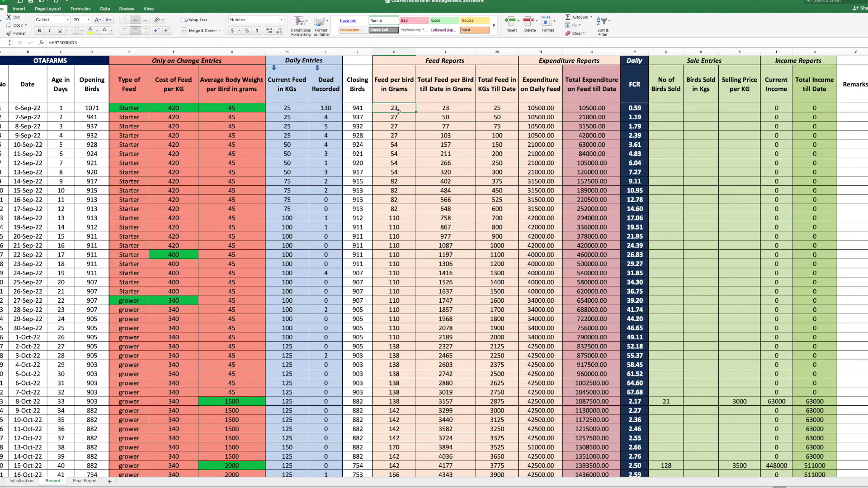
key("Down")
key("Down")
key("Down")
key("Down")
key("Down")
key("Down")
key("Down")
key("Down")
key("Down")
left_click(398, 109)
left_click(399, 120)
left_click(403, 145)
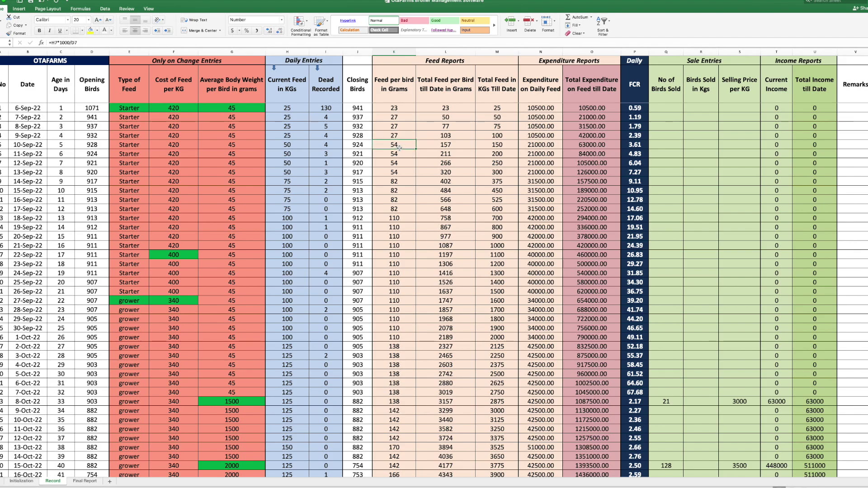
Compare the feed per bird across days 2, 5, 9, 13, 27 and 35, and check the first day's total feed per bird
left_click(395, 117)
left_click(396, 145)
left_click(64, 144)
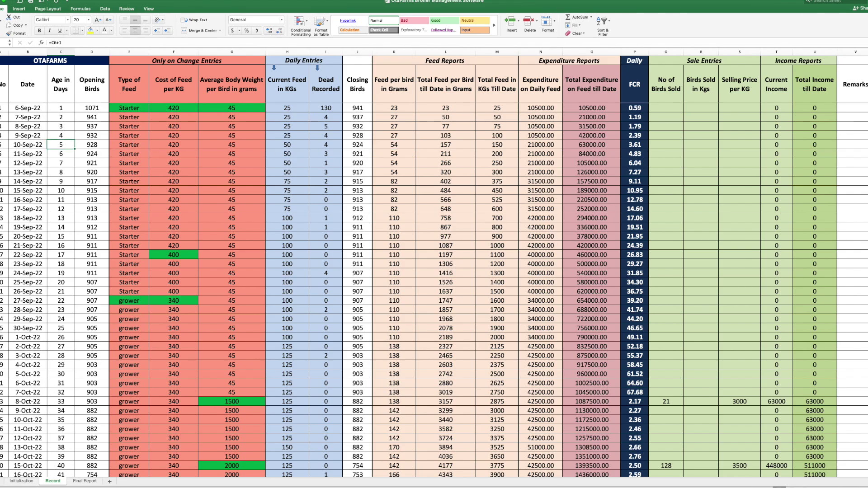
left_click(2, 144)
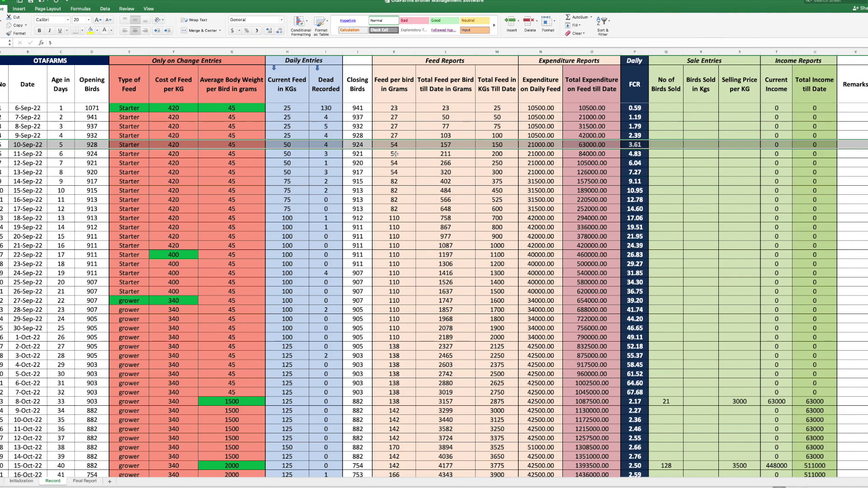
left_click(1, 182)
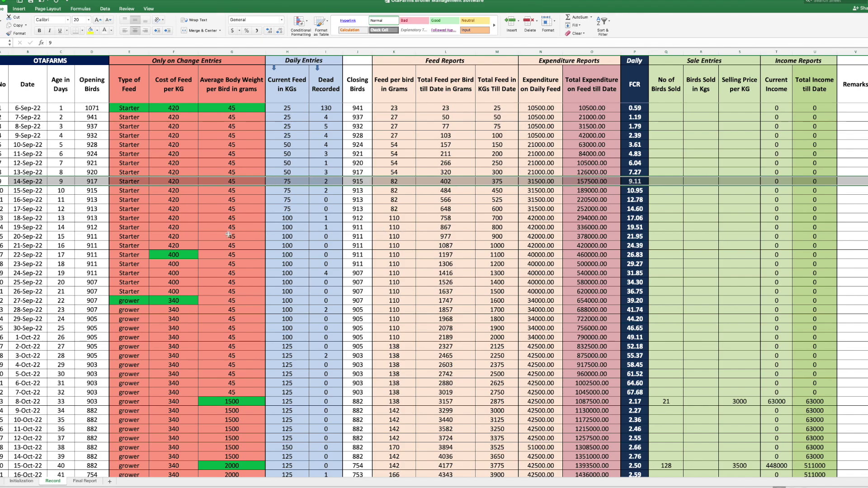
left_click(388, 219)
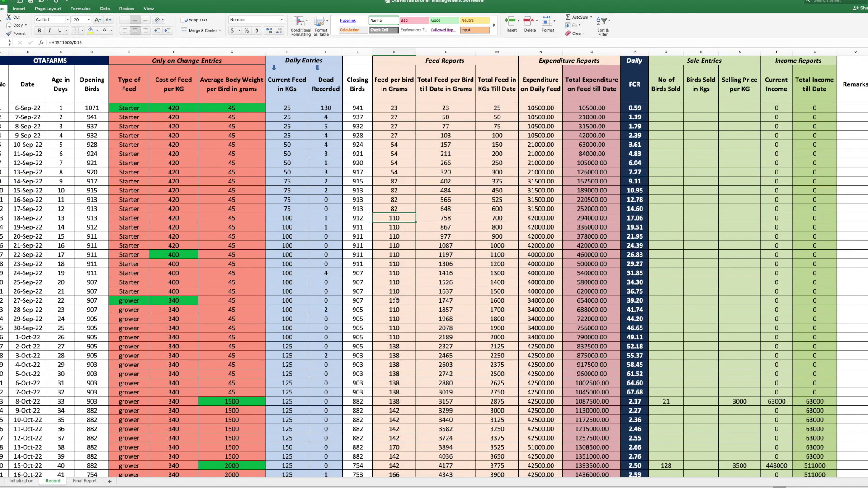
left_click(388, 348)
left_click(395, 418)
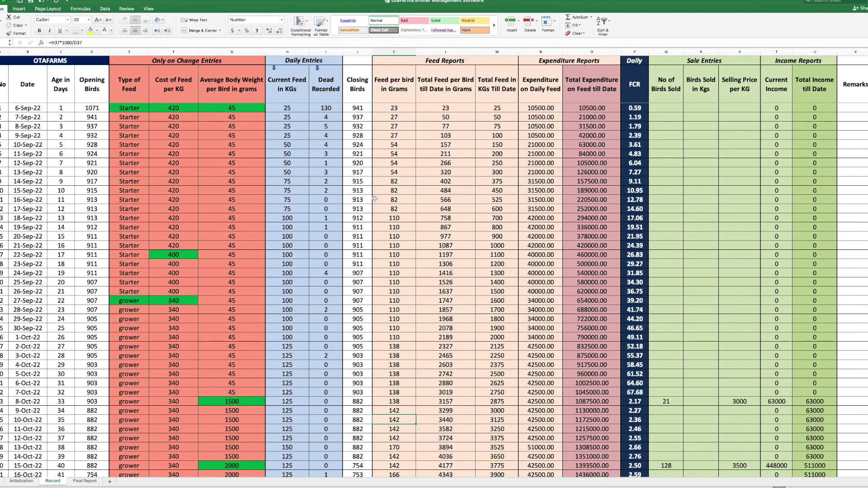
left_click(443, 109)
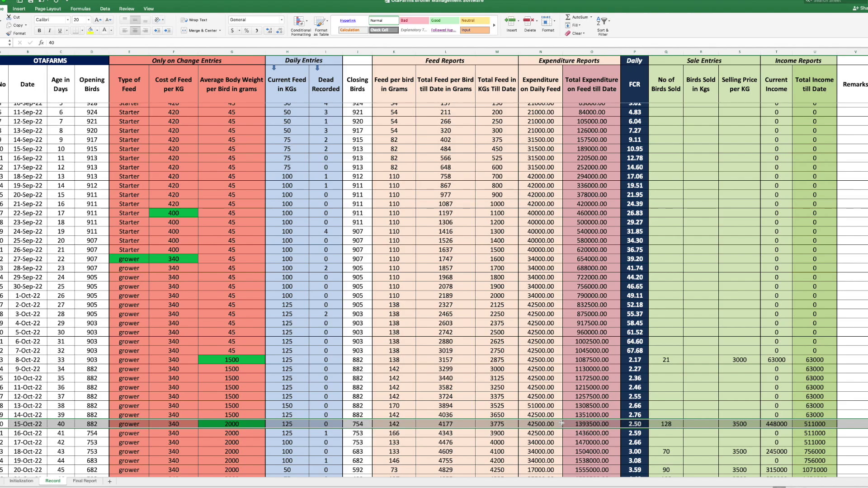
Inspect the daily FCR values and their formulas from day 1 through day 15
scroll(584, 99, "up", 3)
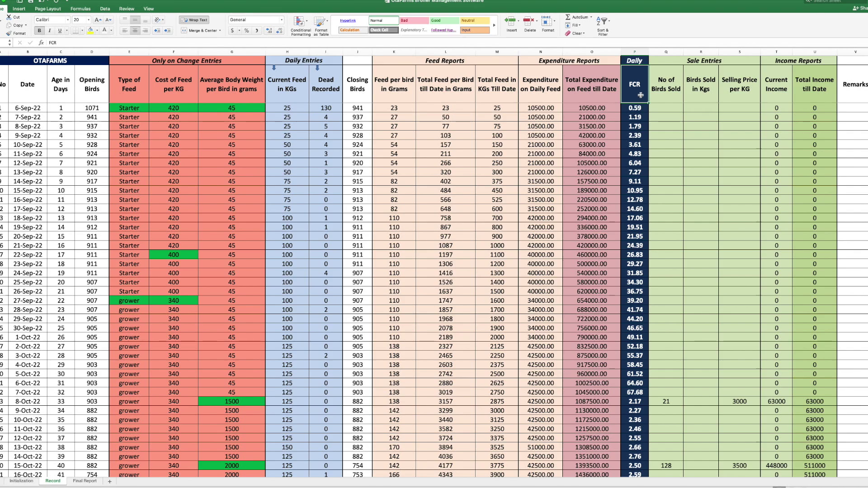
left_click(633, 111)
left_click(636, 136)
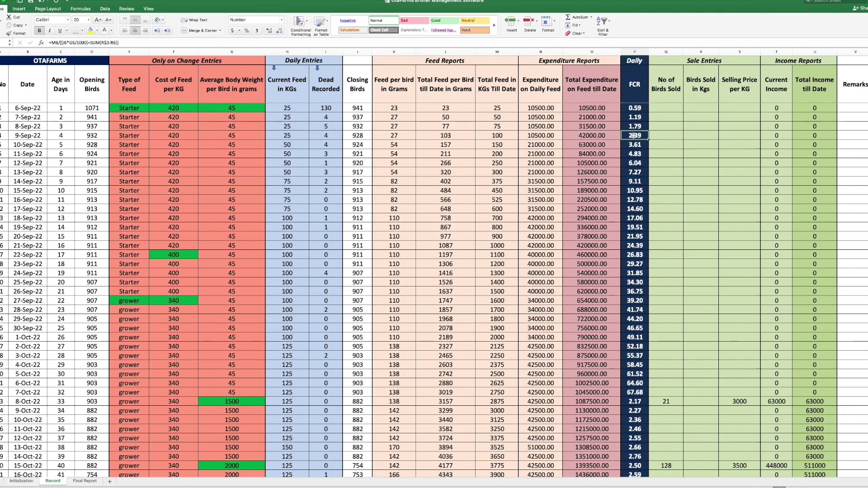
left_click(634, 164)
left_click(634, 191)
left_click(633, 216)
left_click(634, 235)
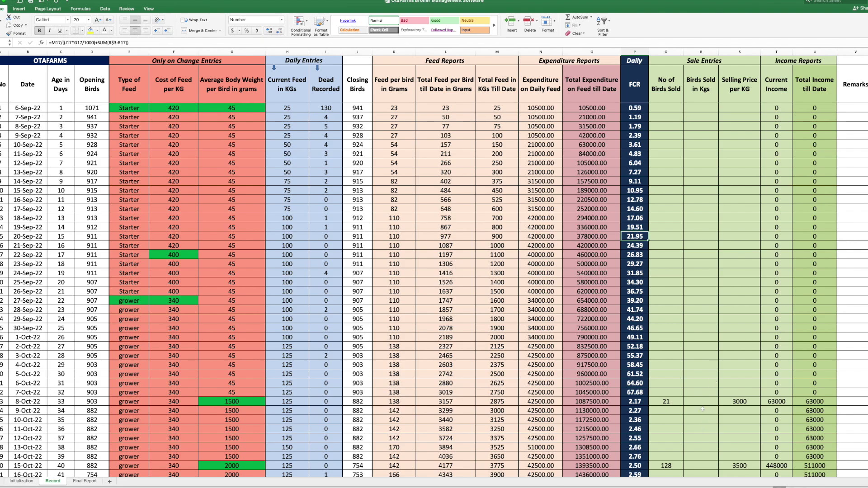
Review the rows with sale entries for 8-Oct-22 and 15-Oct-22, including the birds sold and the selling price per KG
left_click(664, 402)
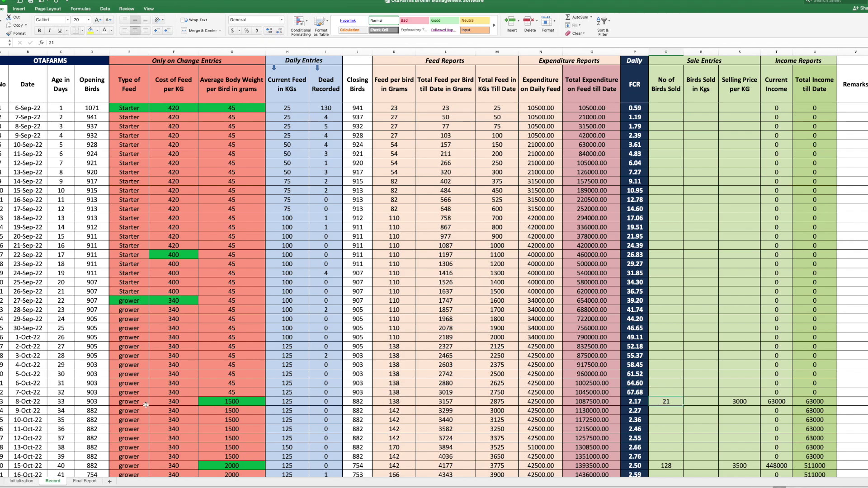
left_click(0, 401)
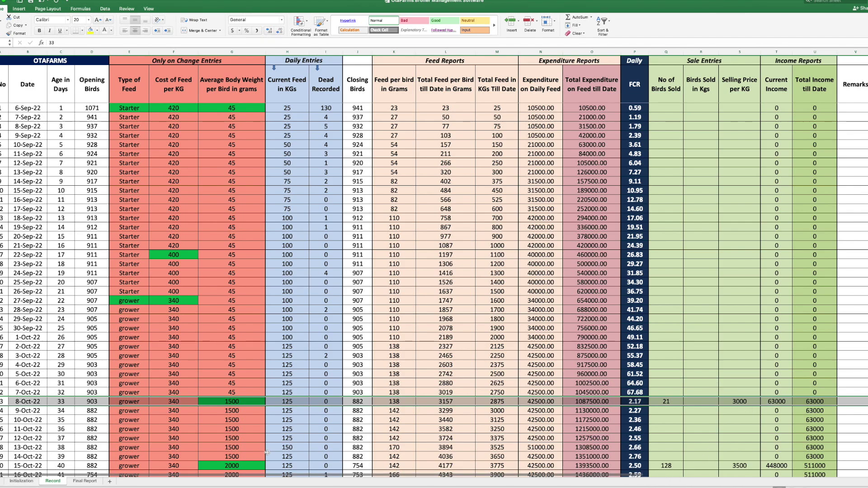
left_click(0, 465)
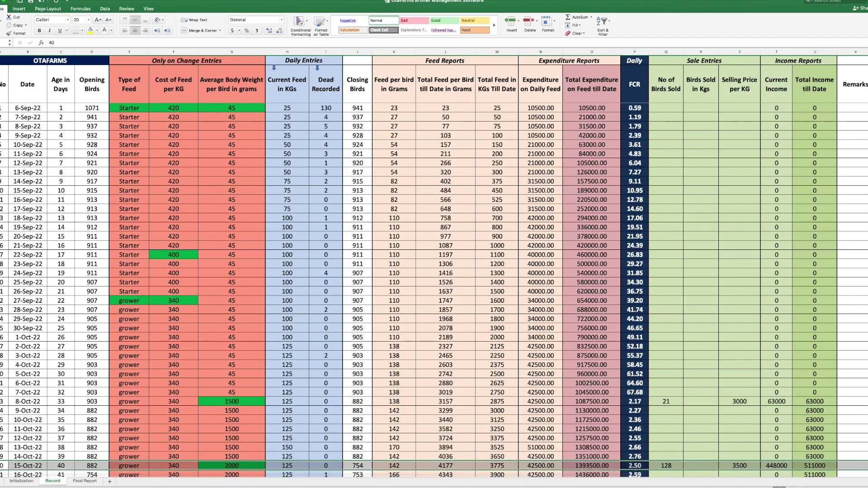
scroll(803, 446, "down", 1)
scroll(803, 447, "down", 9)
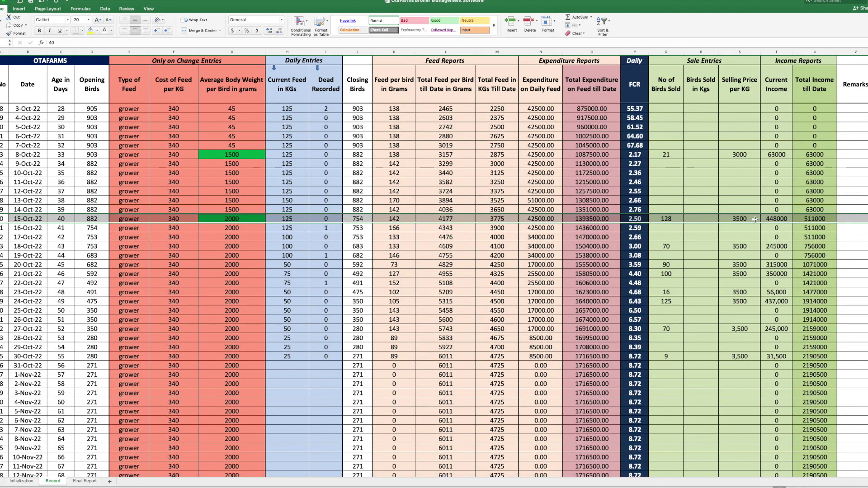
left_click(733, 219)
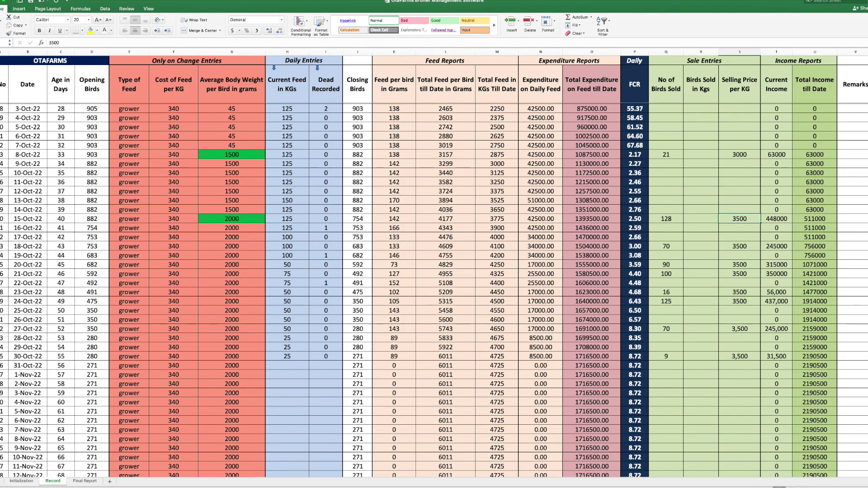
left_click(1, 218)
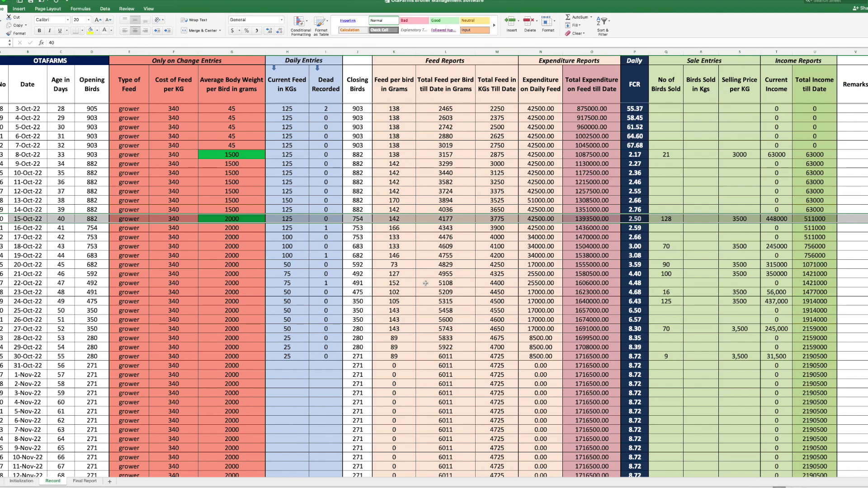
Review the full record rows for days 42, 43, 50 and 55
left_click(0, 237)
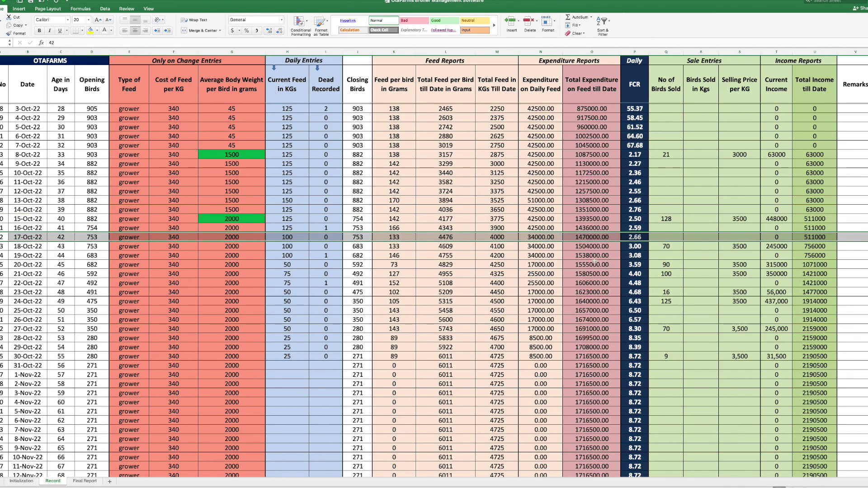
left_click(1, 246)
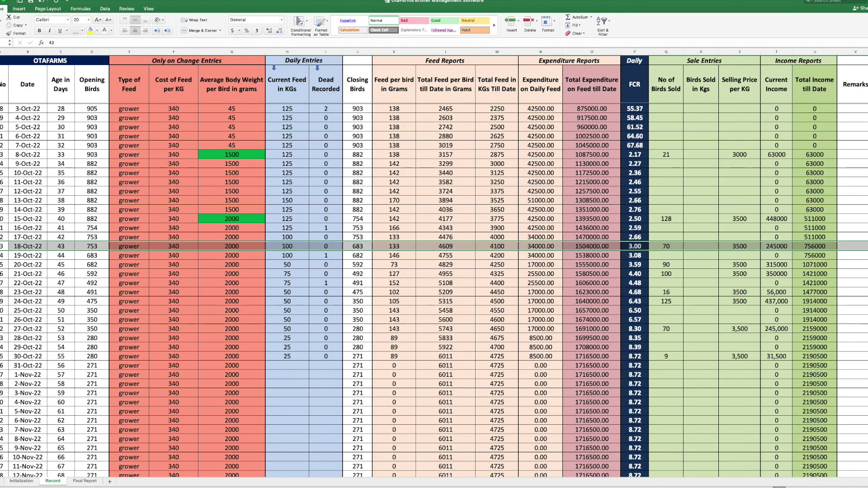
left_click(0, 311)
left_click(0, 356)
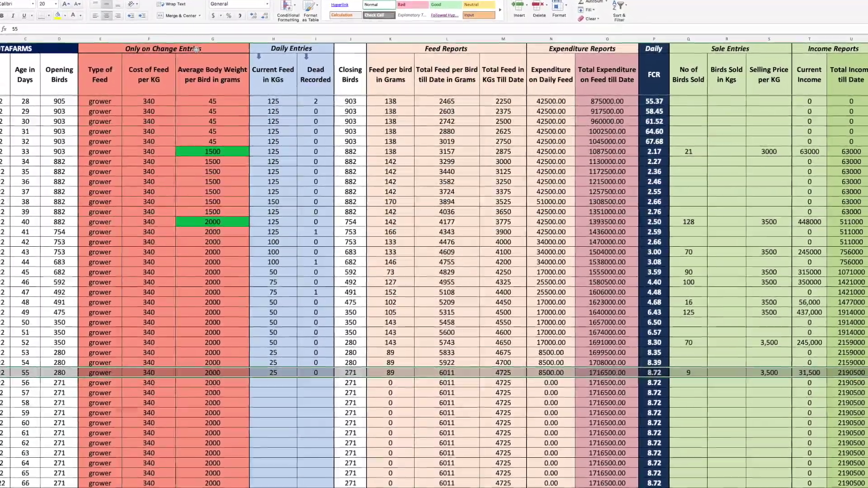
Review the Only on Change Entries, Daily Entries and Sale Entries column groups of the Record sheet
left_click(216, 54)
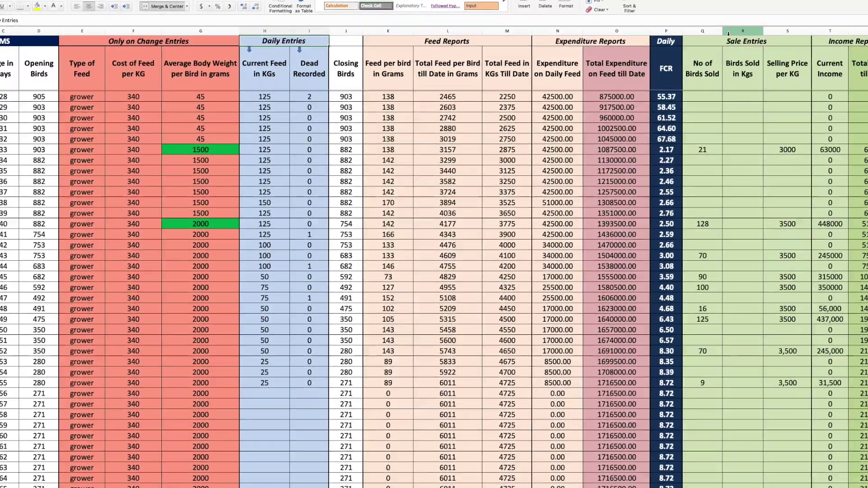
left_click(717, 37)
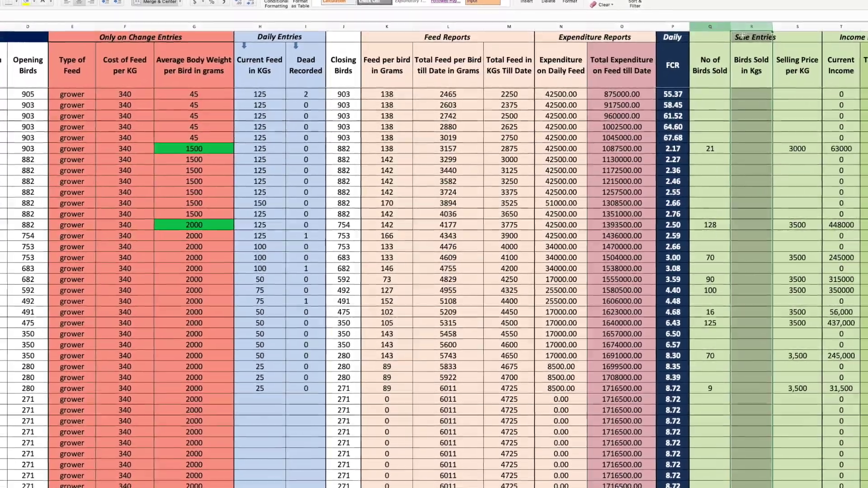
left_click(722, 39)
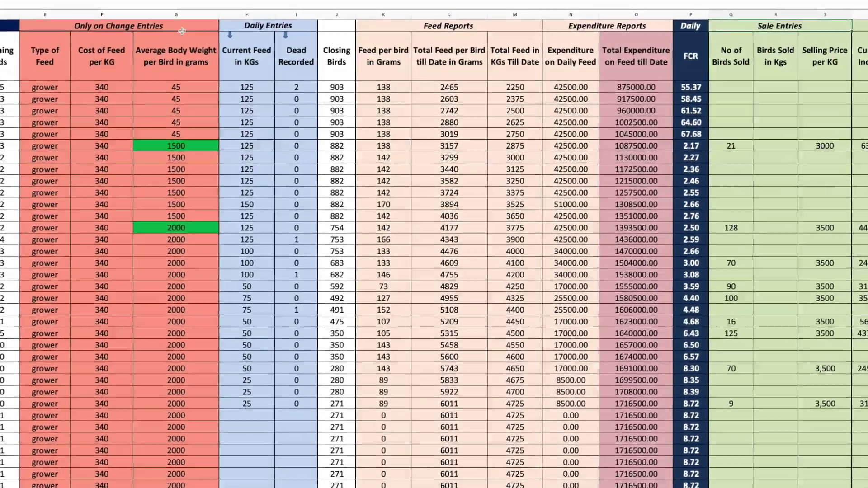
left_click(261, 31)
left_click(168, 27)
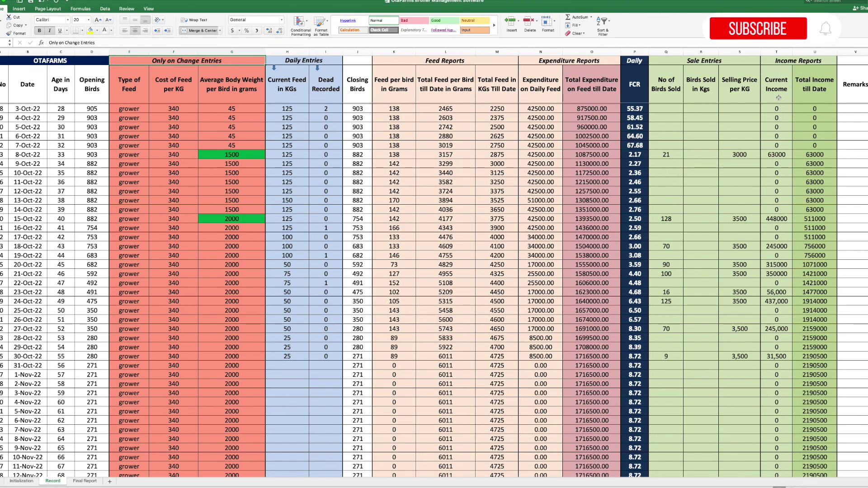
left_click(723, 60)
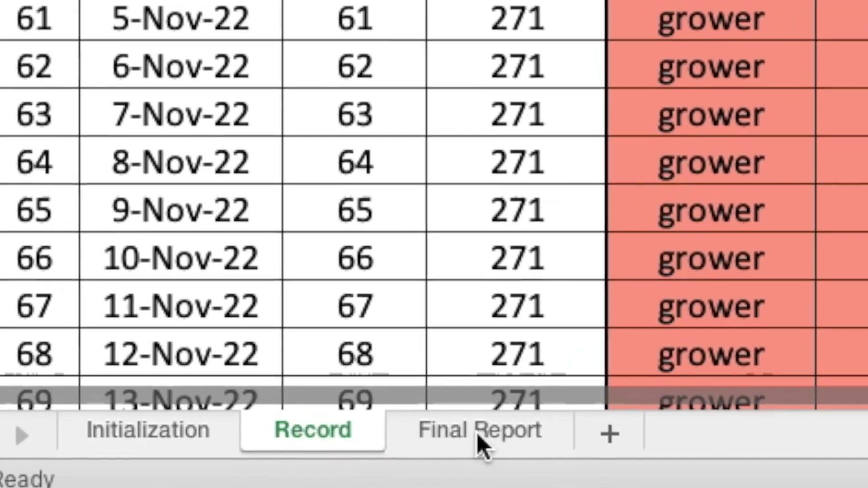
Open the Final Report sheet and check its livability percentage
left_click(478, 436)
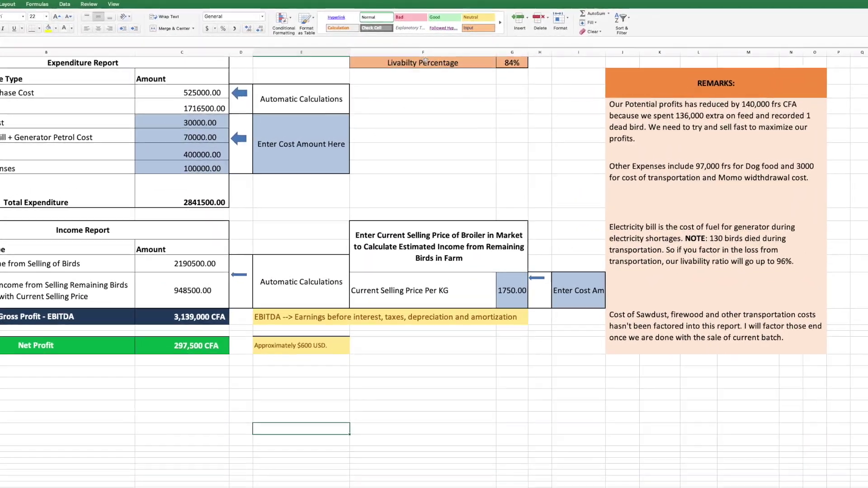
left_click(365, 59)
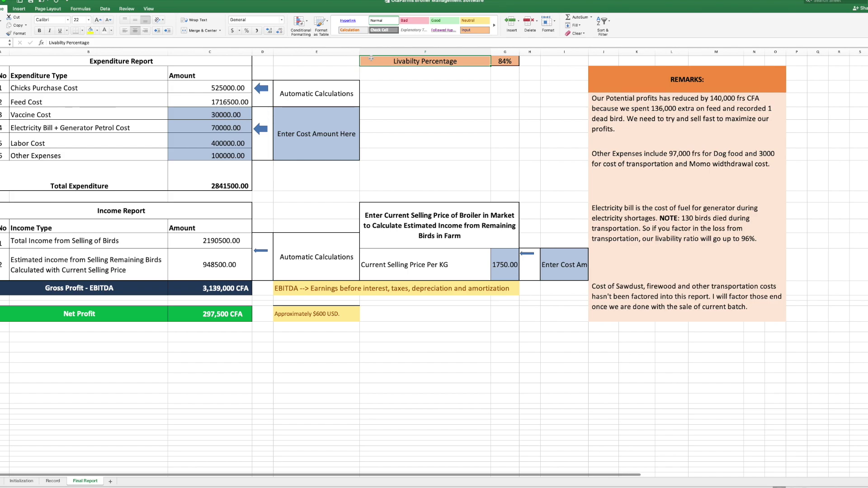
left_click(542, 69)
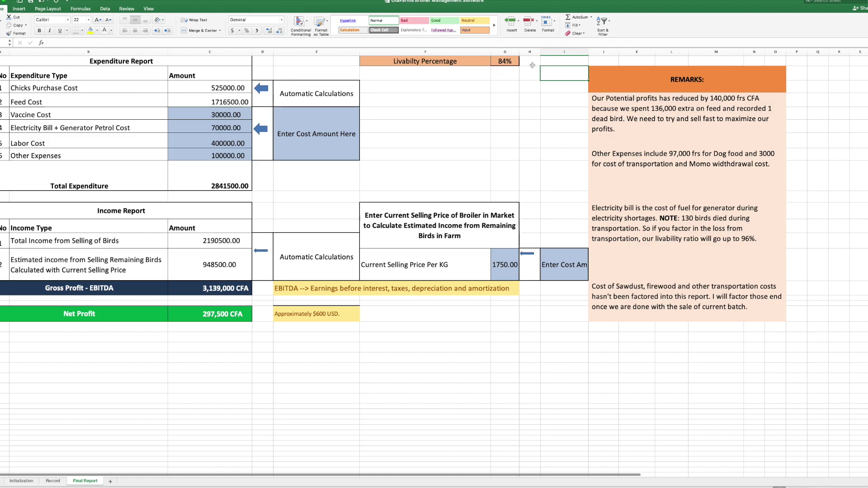
Review the manually entered cost amounts in the Expenditure Report, focusing on the vaccine cost and the electricity bill plus generator petrol cost
left_click(212, 118)
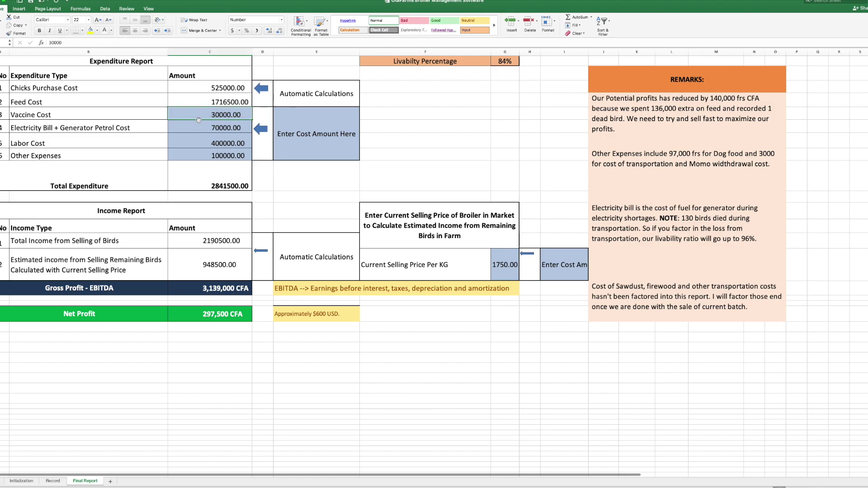
left_click(199, 122)
left_click(210, 136)
left_click(212, 152)
left_click(81, 115)
left_click(225, 115)
left_click(91, 131)
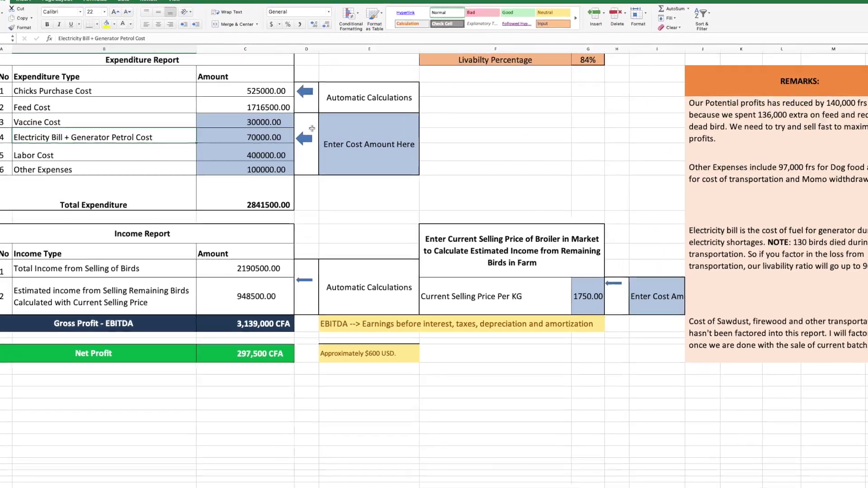
left_click(261, 141)
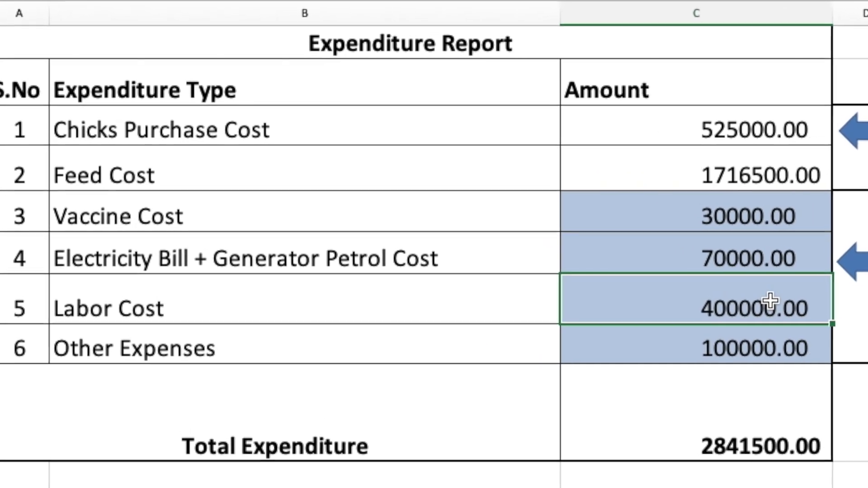
Examine the Other Expenses amount and the Total Expenditure formula in the Expenditure Report
left_click(407, 355)
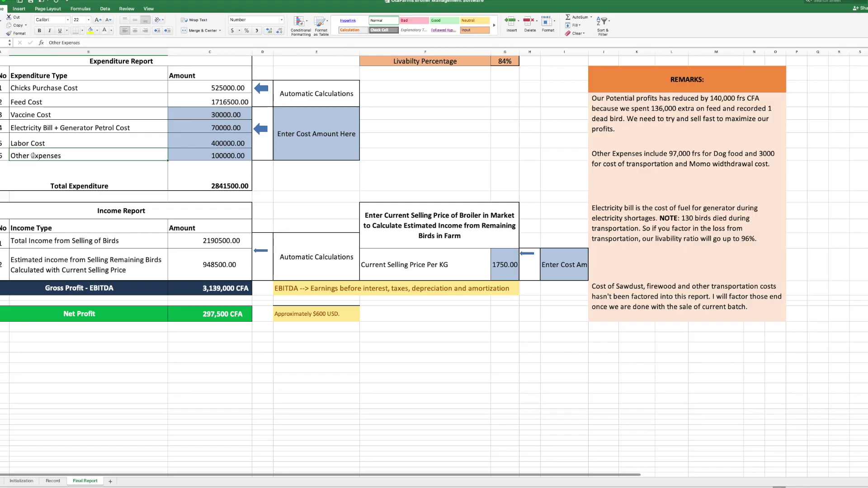
left_click(214, 156)
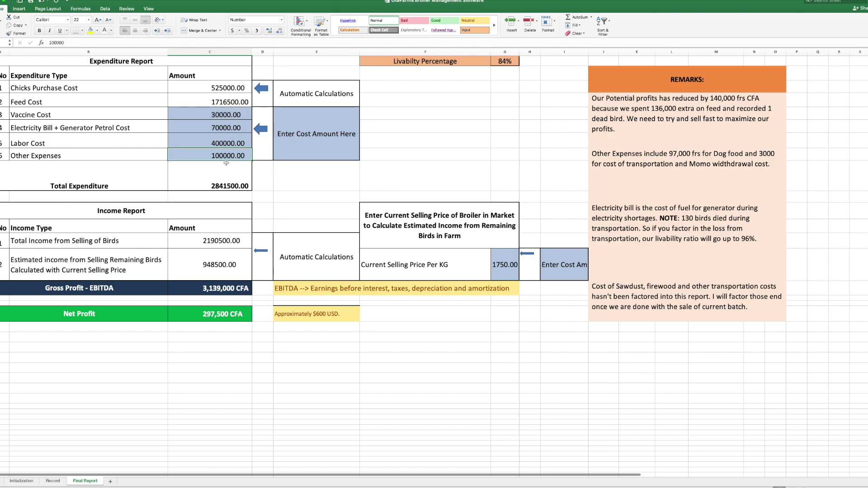
left_click(212, 128)
left_click(208, 157)
left_click(217, 184)
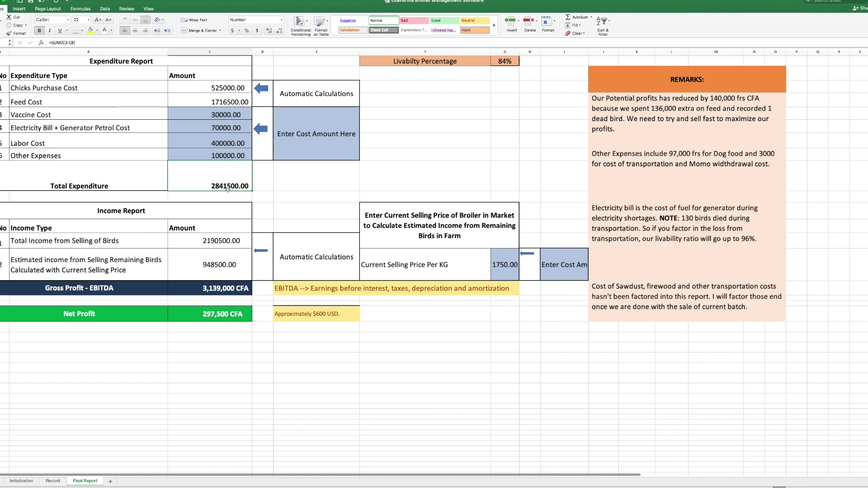
Examine the Income Report's total income from selling birds and the current selling price per KG, cross-checking them with the Record sheet
left_click(105, 242)
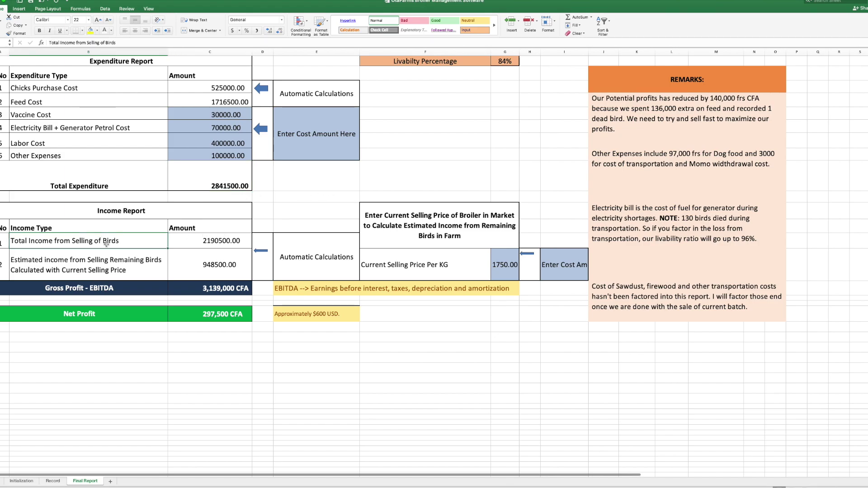
left_click(497, 267)
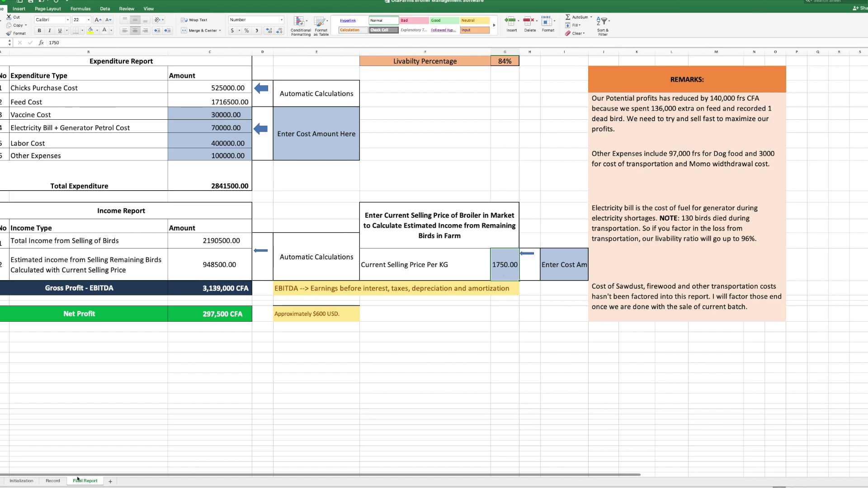
left_click(54, 481)
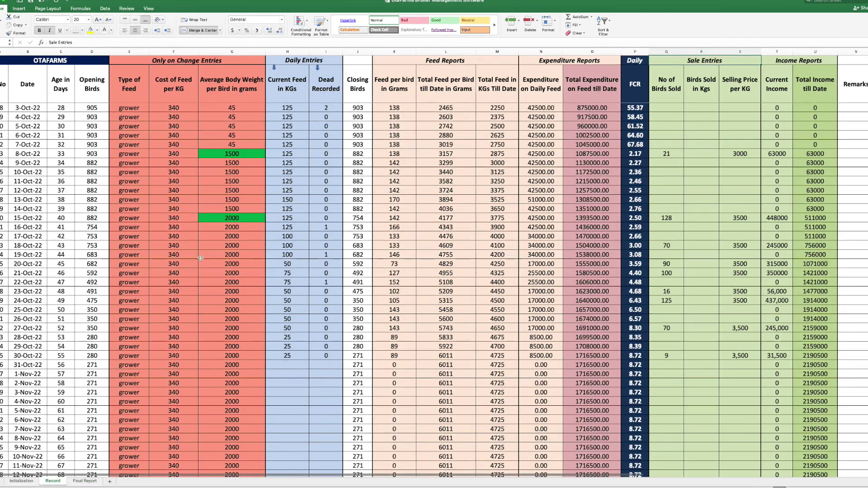
scroll(133, 247, "down", 2)
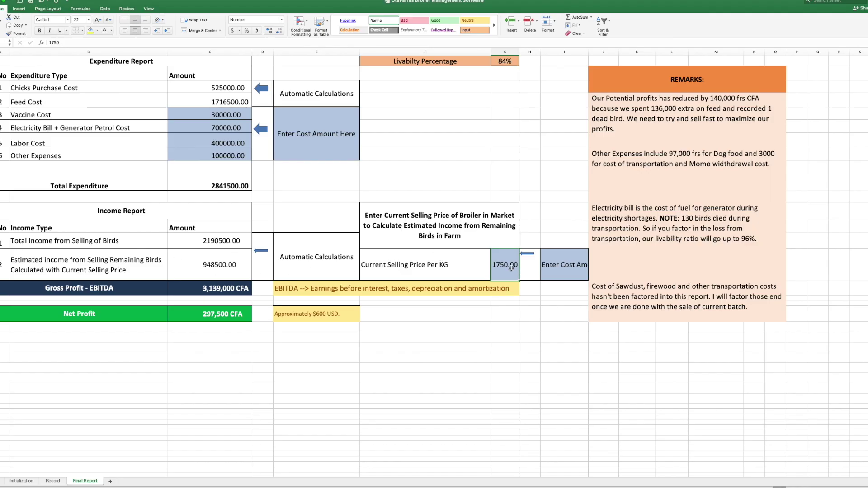
left_click(222, 241)
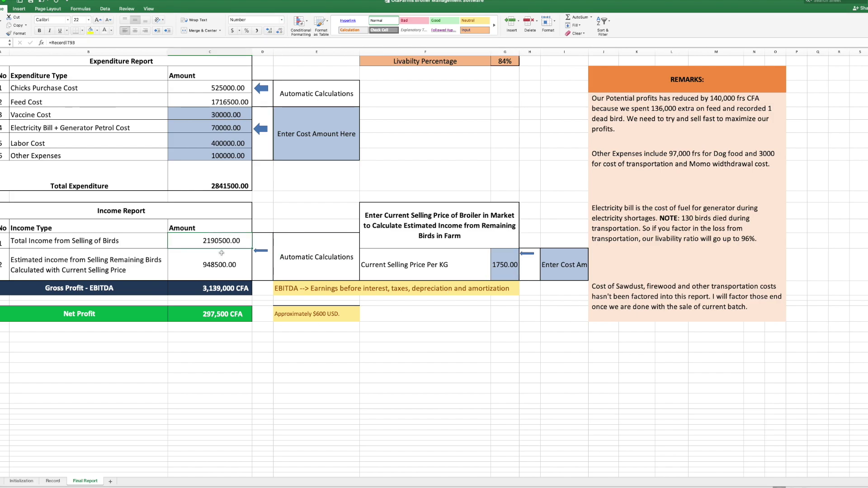
Inspect the Gross Profit - EBITDA and Net Profit formulas, and compare the net profit with its approximate USD note
left_click(219, 291)
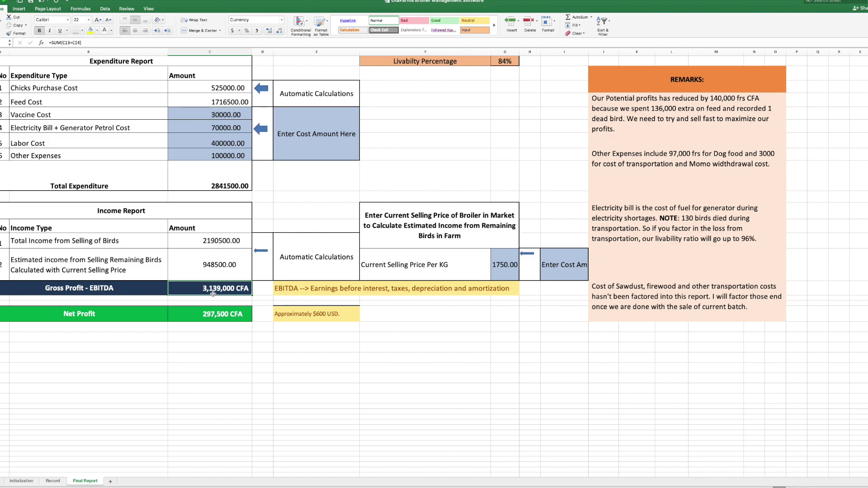
left_click(231, 315)
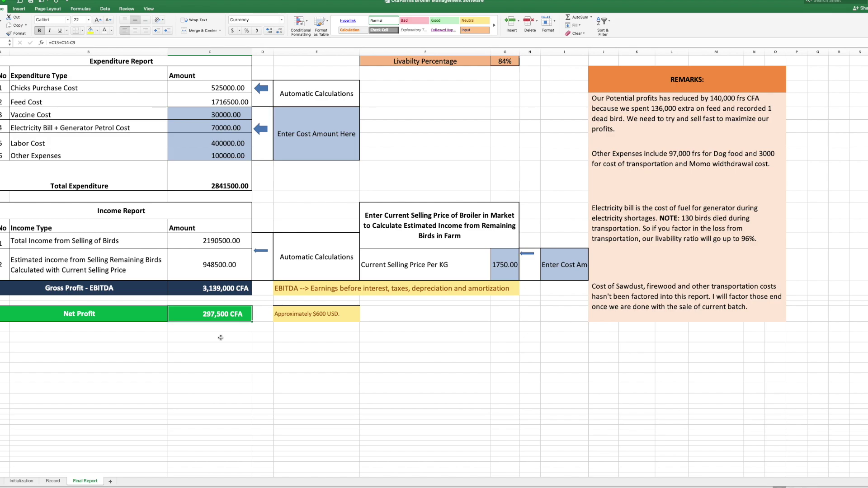
left_click(323, 318)
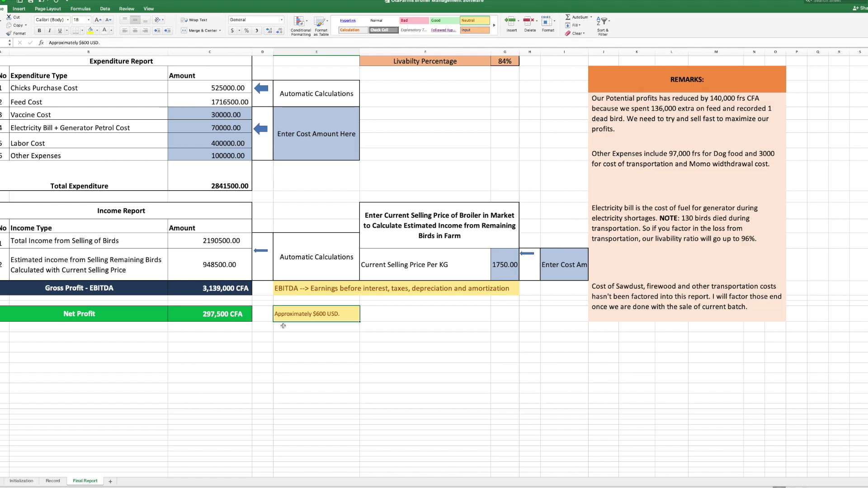
left_click(199, 317)
left_click(287, 316)
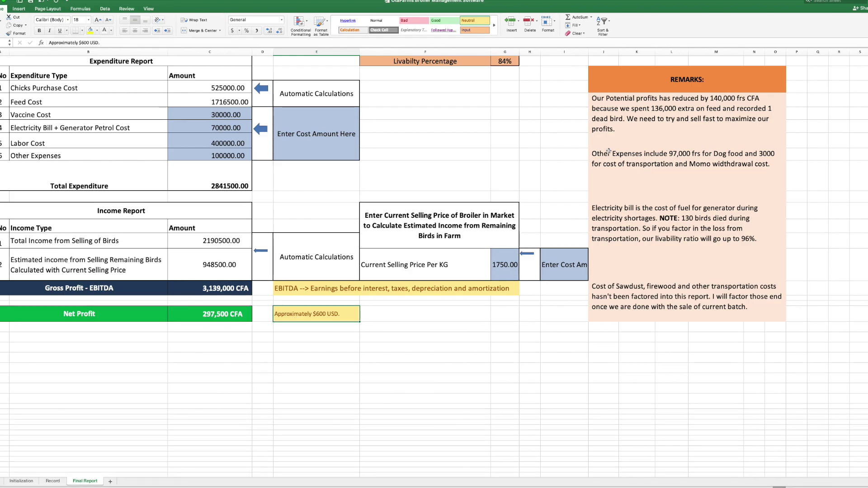
Read the remark about reduced potential profits and check it against the 30-Oct-22 row of the Record sheet
left_click(714, 143)
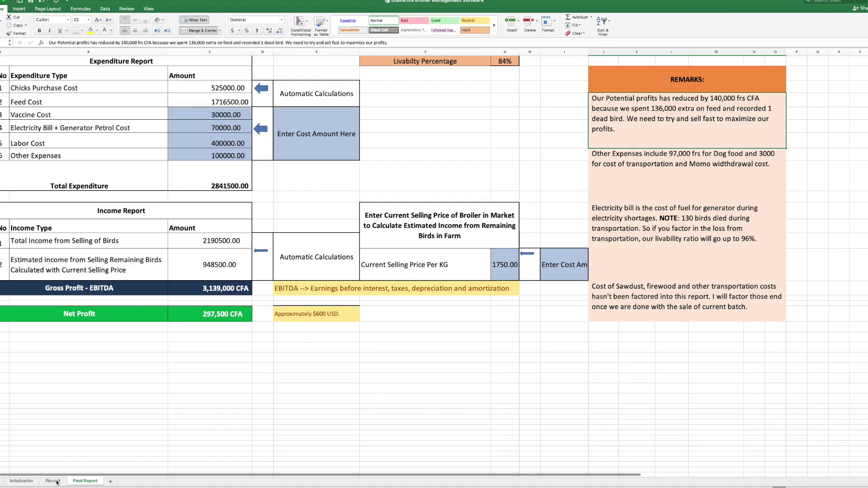
left_click(55, 481)
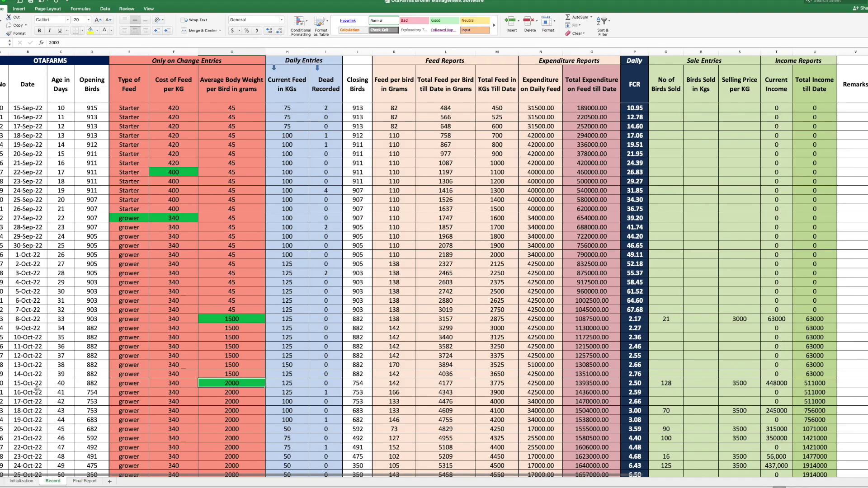
scroll(347, 333, "down", 9)
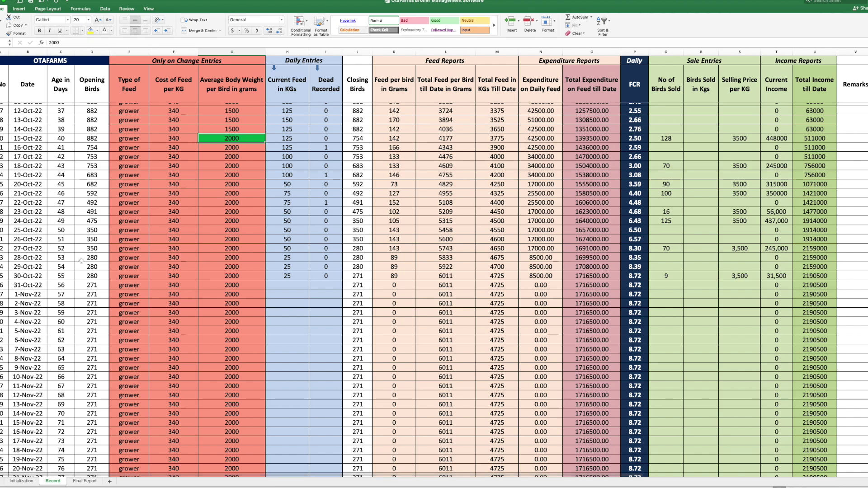
left_click(4, 275)
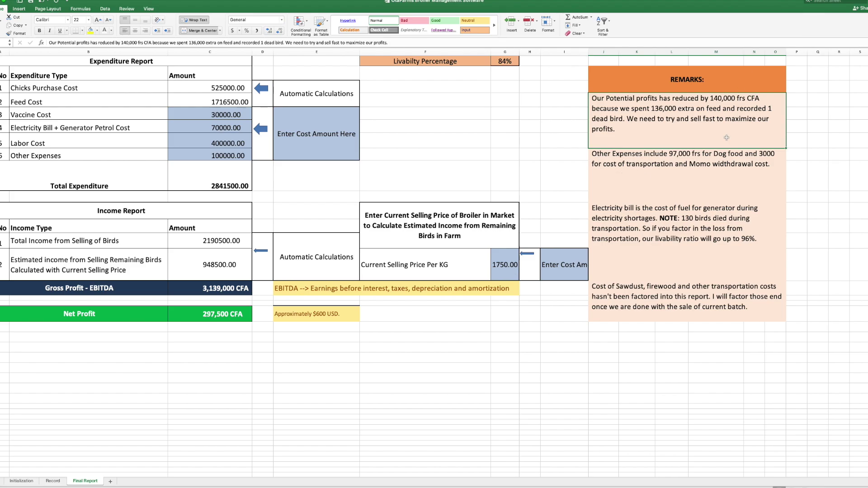
Review the Final Report remarks on other expenses and on the electricity bill and transportation deaths
left_click(672, 191)
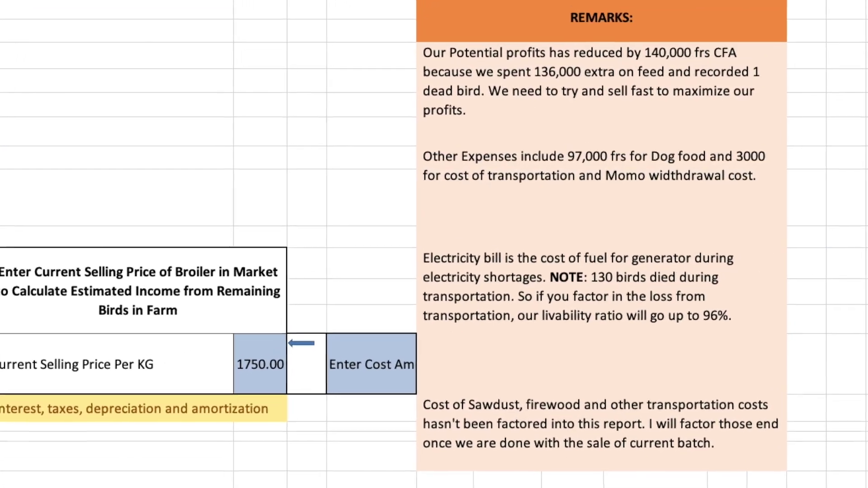
left_click(500, 161)
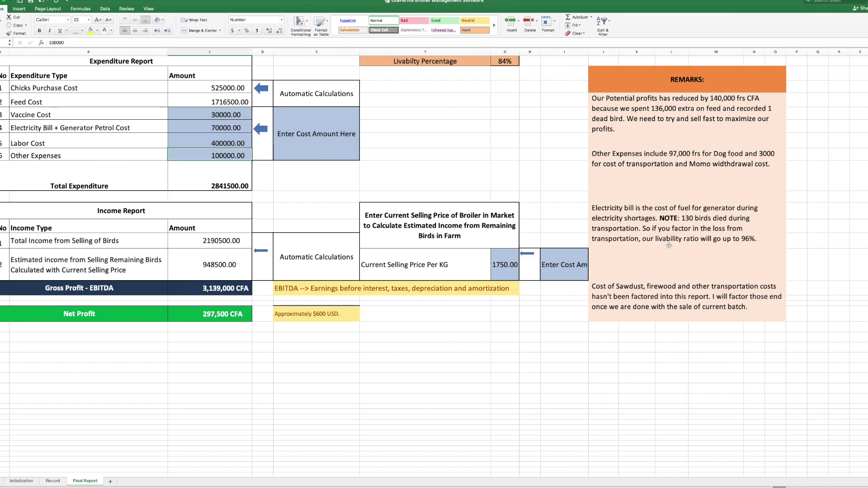
left_click(707, 248)
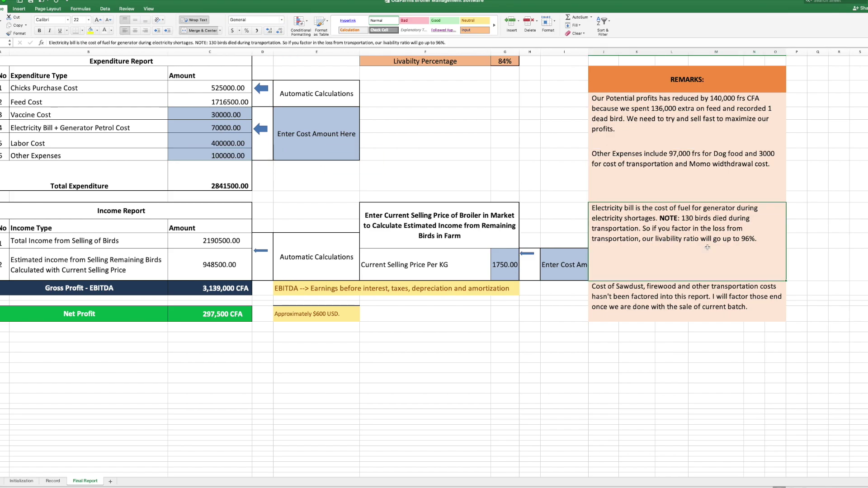